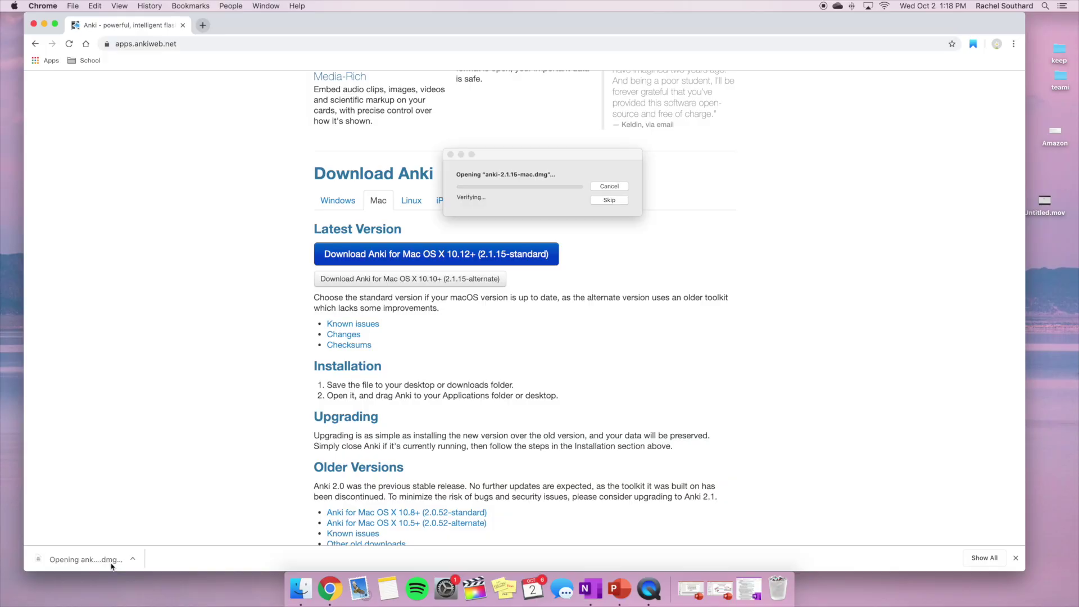
pyautogui.moveTo(167, 112); pyautogui.dragTo(366, 108)
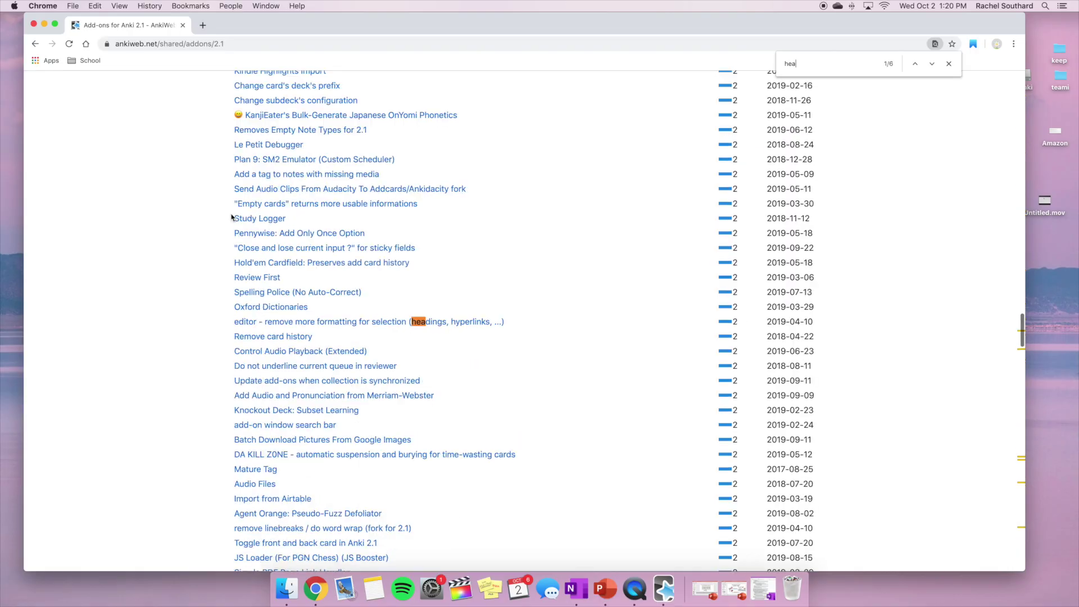
pyautogui.write('t')
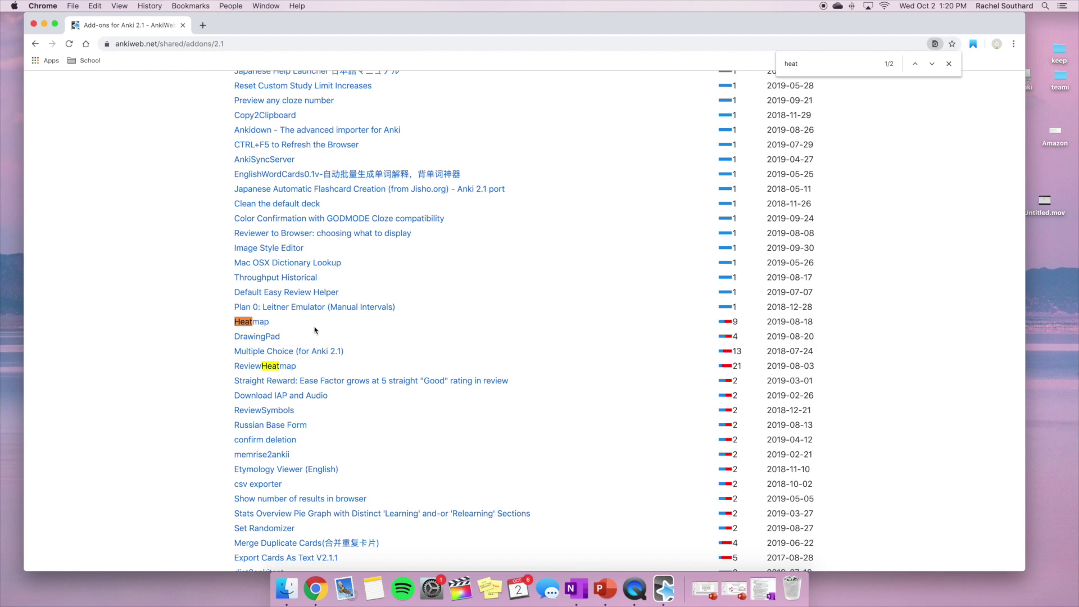
pyautogui.click(267, 323)
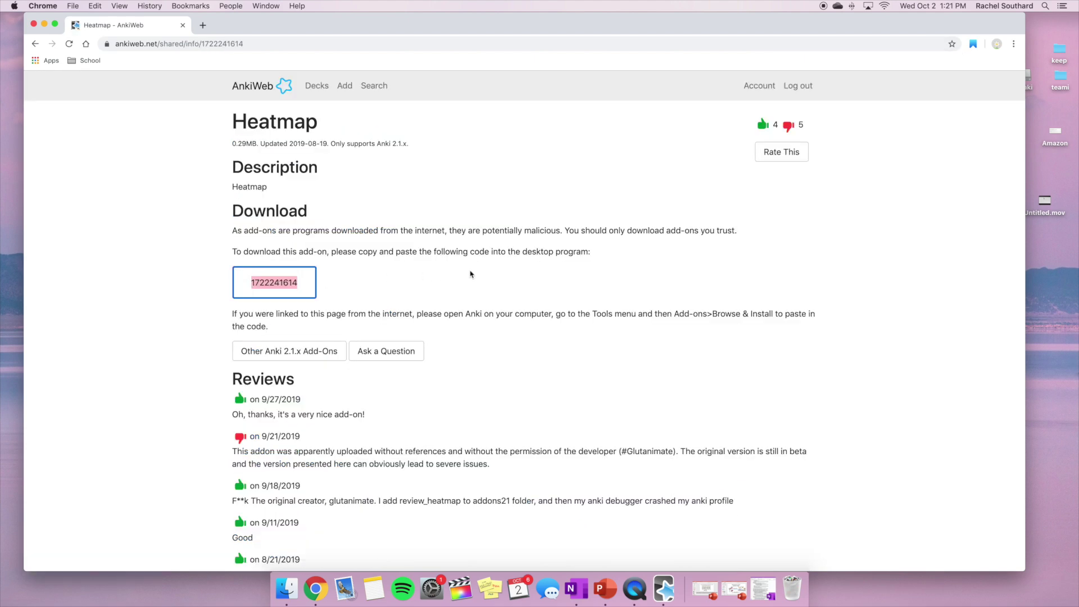
pyautogui.press('super+c')
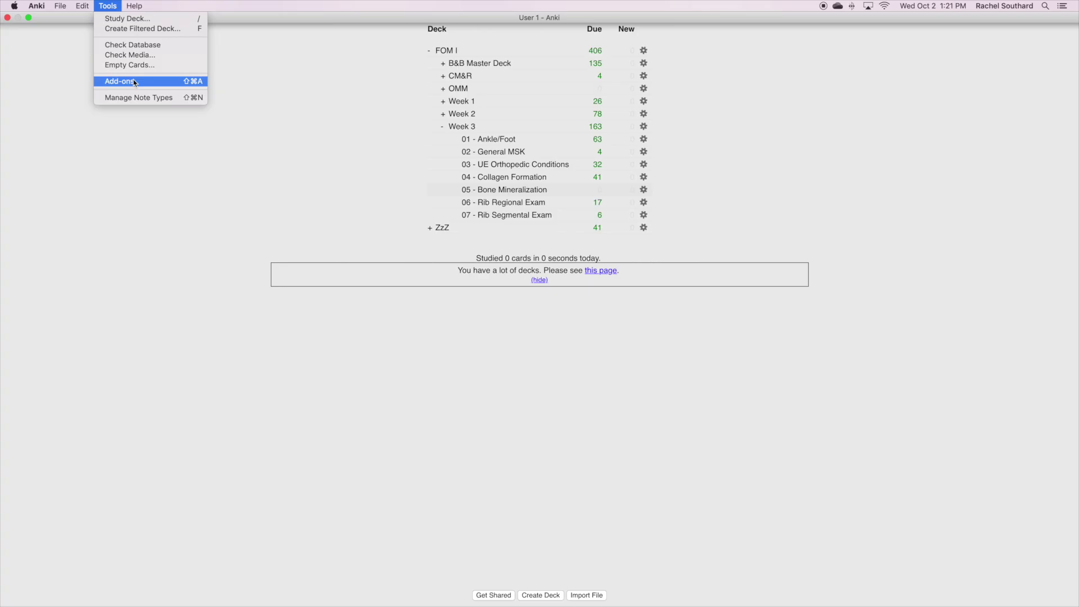
pyautogui.click(135, 83)
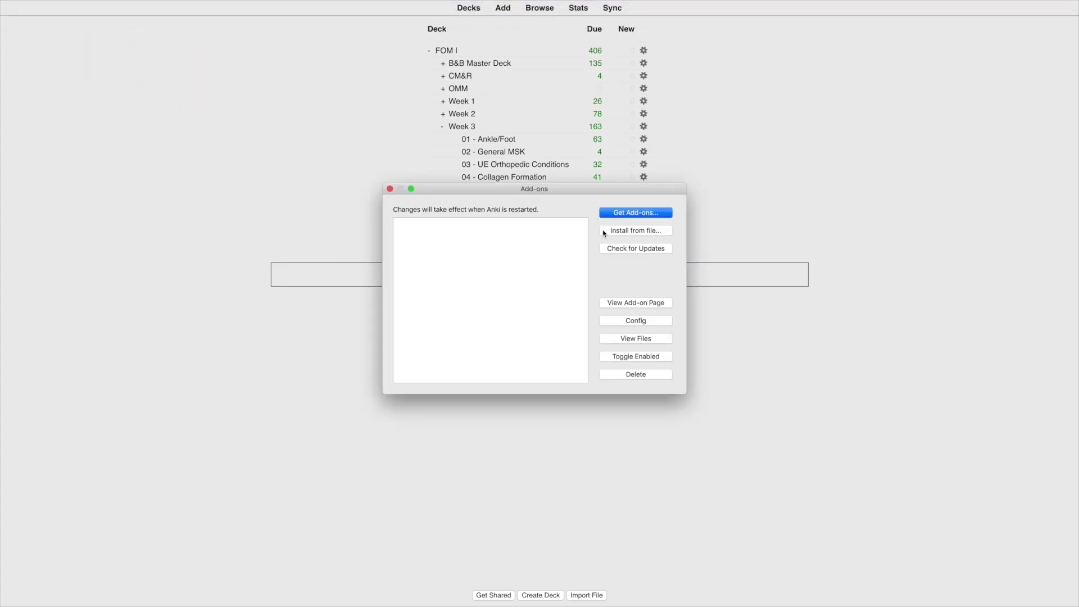
pyautogui.click(631, 218)
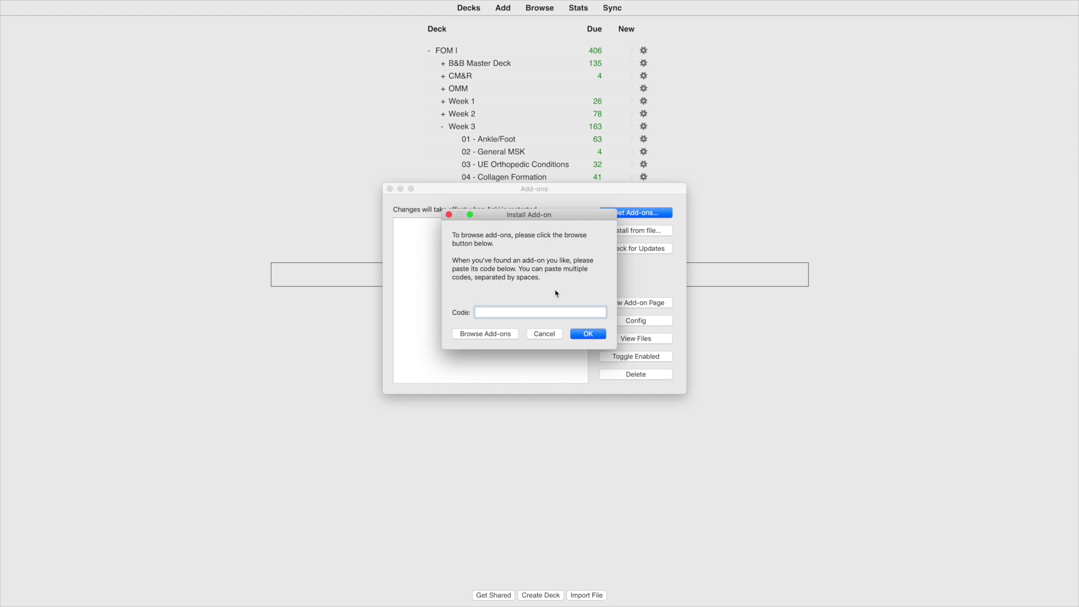
pyautogui.press('super+v')
pyautogui.click(594, 341)
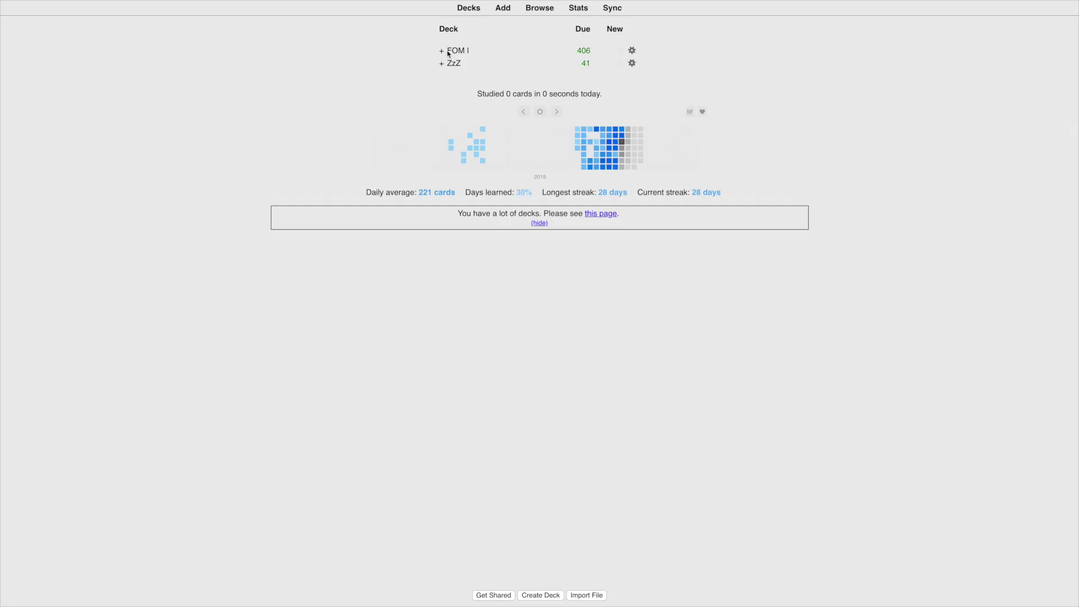
# Expand FOM I and briefly expand and collapse its Week 1 and Week 2 subdecks
pyautogui.click(442, 51)
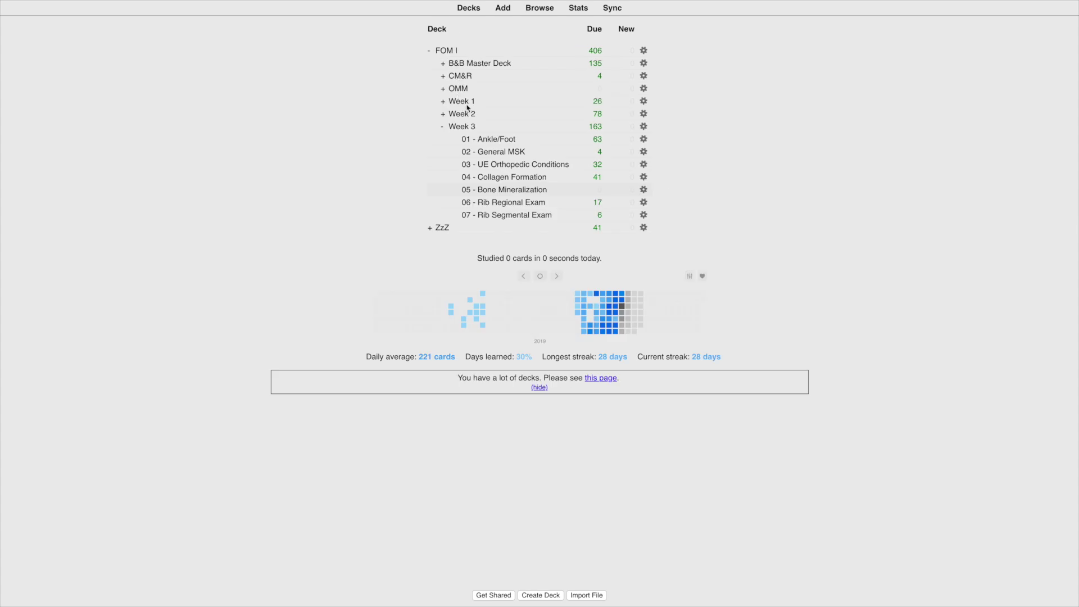
pyautogui.click(443, 102)
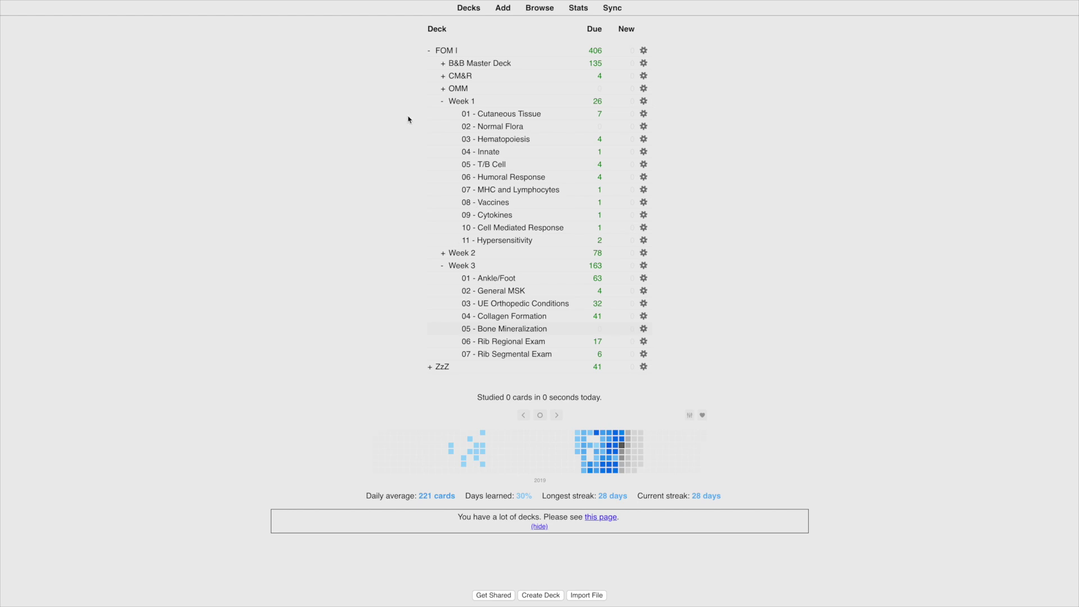
pyautogui.click(441, 103)
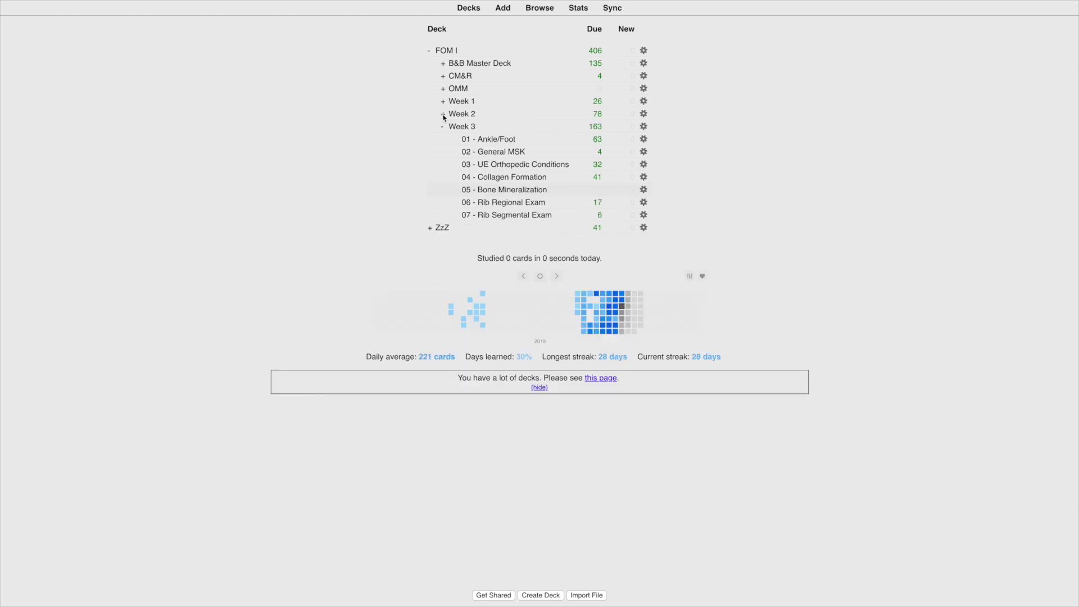
pyautogui.click(443, 115)
pyautogui.click(442, 114)
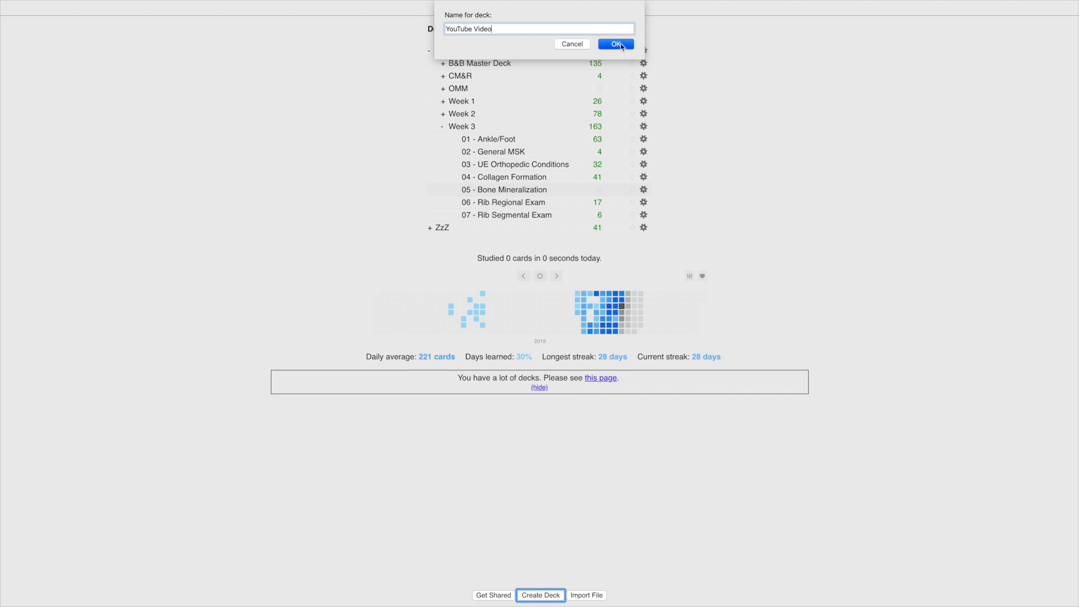
# Create the YouTube Video deck and start adding a note to it
pyautogui.click(620, 43)
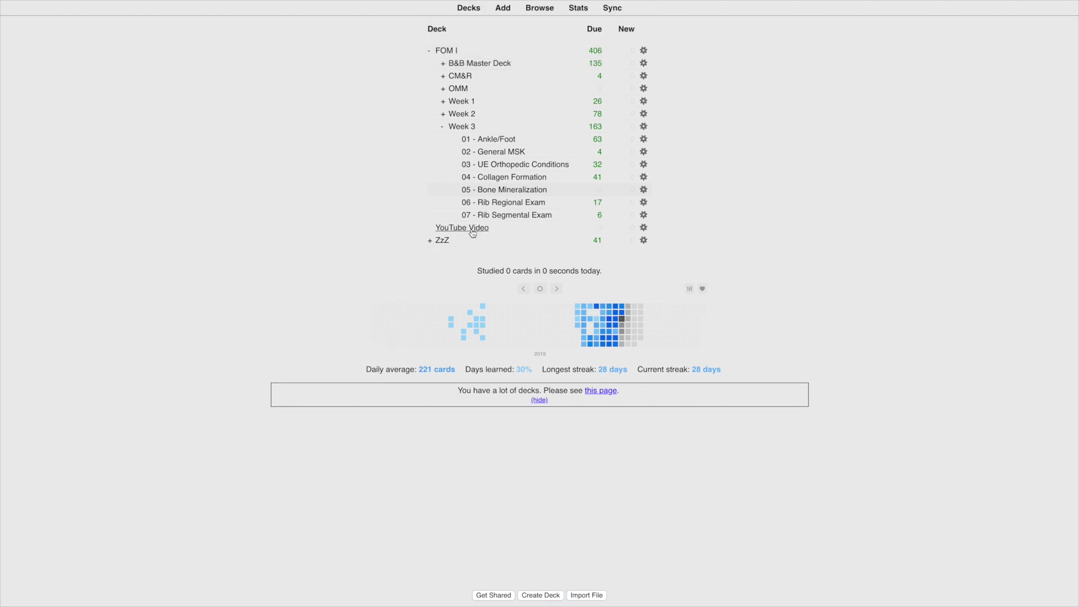
pyautogui.click(473, 230)
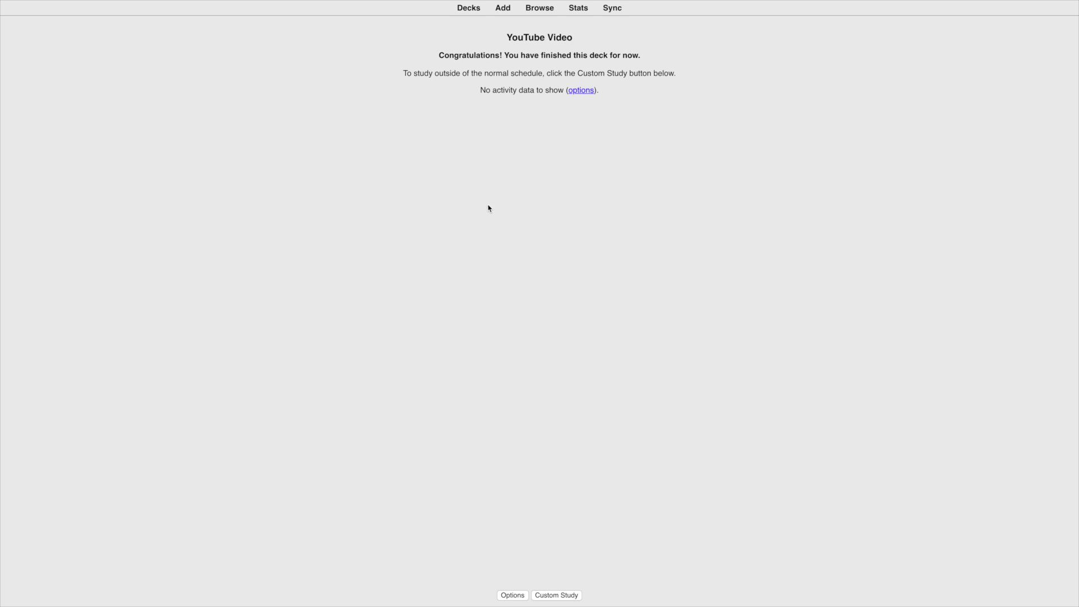
pyautogui.click(503, 8)
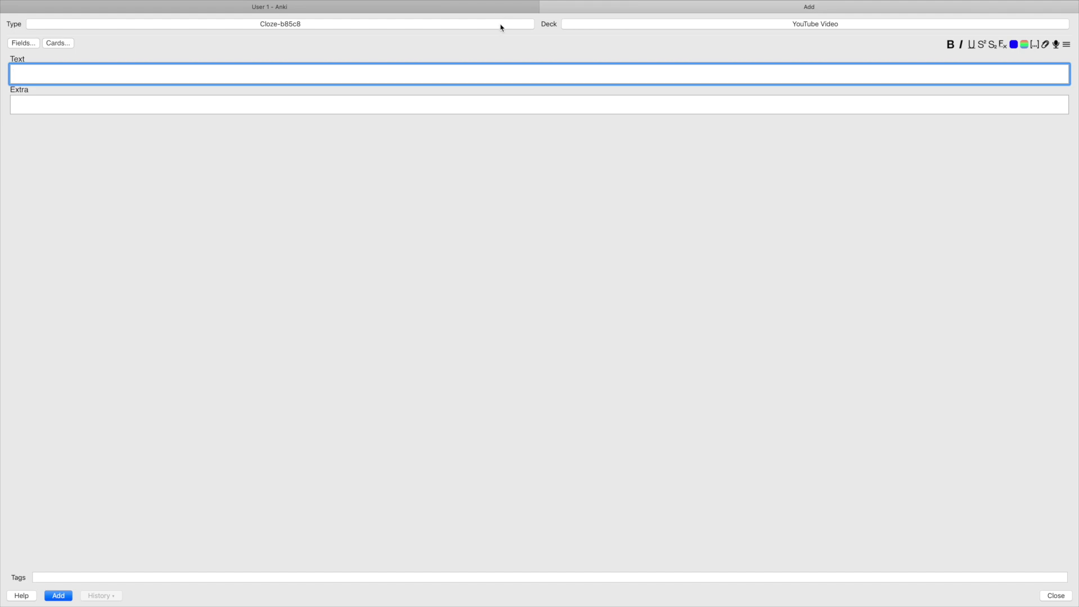
# Set the new note's type to Cloze-b85c8
pyautogui.click(315, 25)
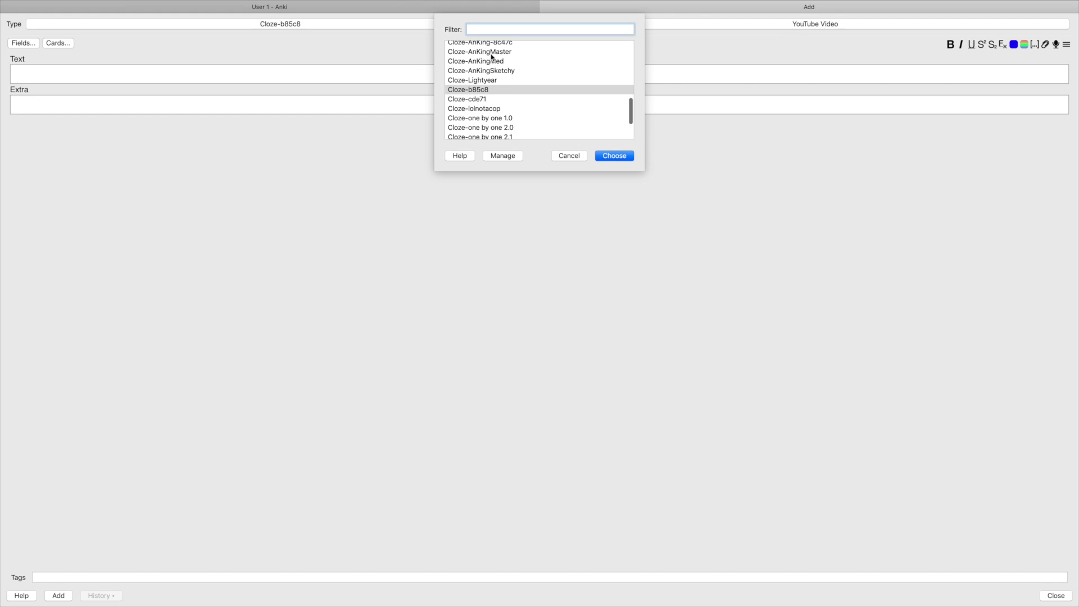
pyautogui.scroll(10, 492, 56)
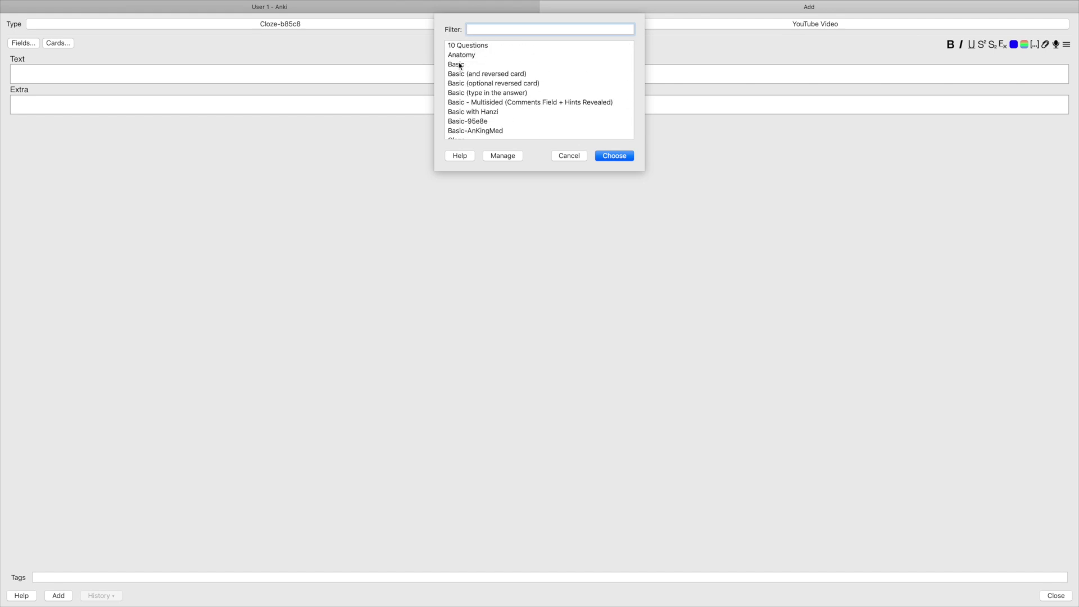
pyautogui.scroll(-5, 485, 79)
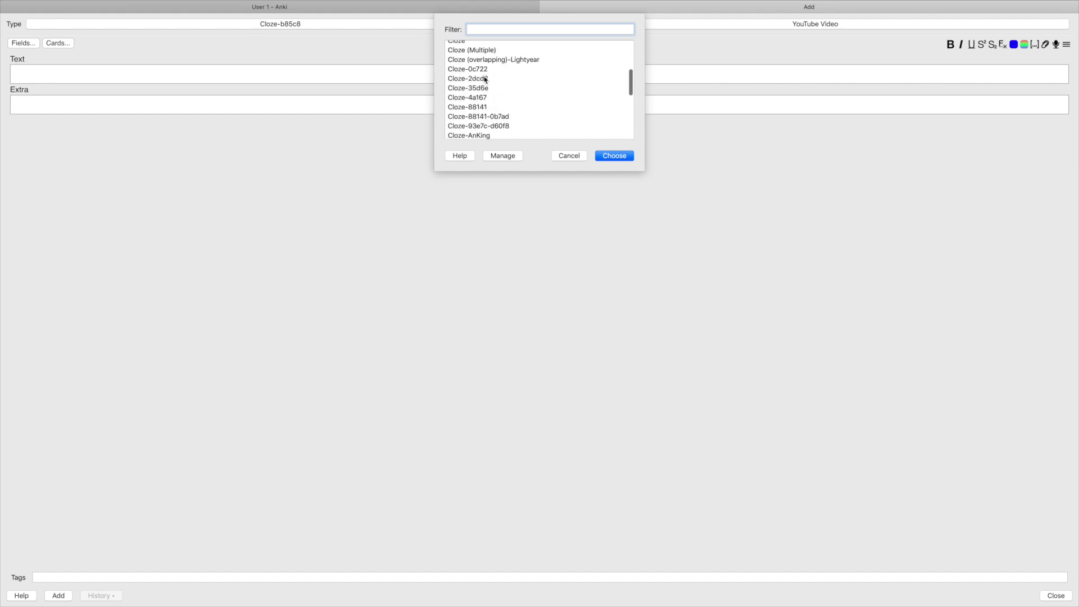
pyautogui.scroll(-10, 485, 80)
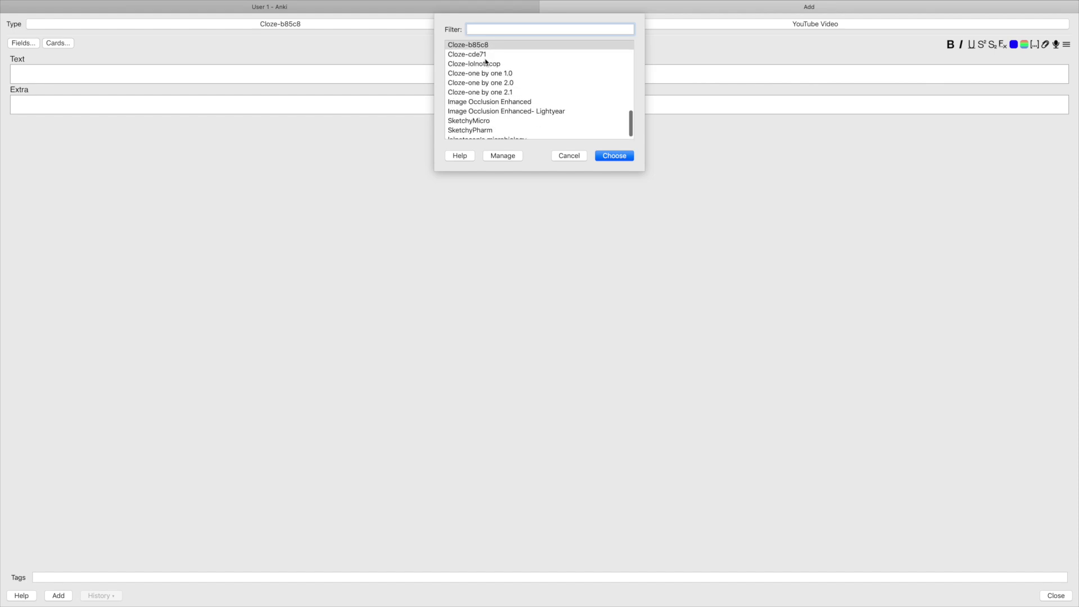
pyautogui.scroll(2, 486, 62)
pyautogui.click(481, 69)
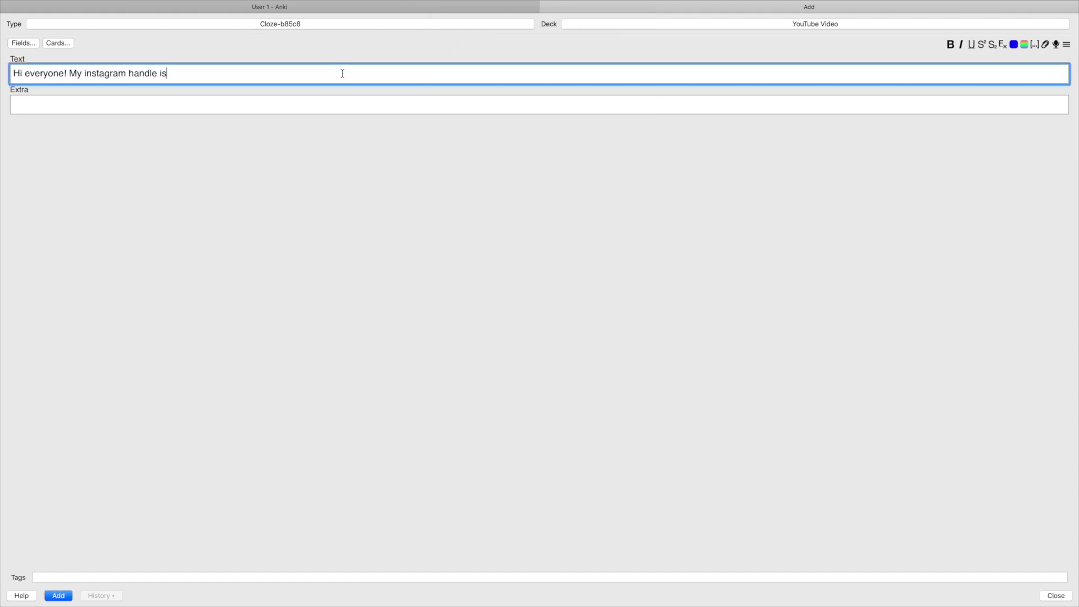
# Add a cloze deletion hiding the Instagram handle on a new line of the Text field
pyautogui.press('Return')
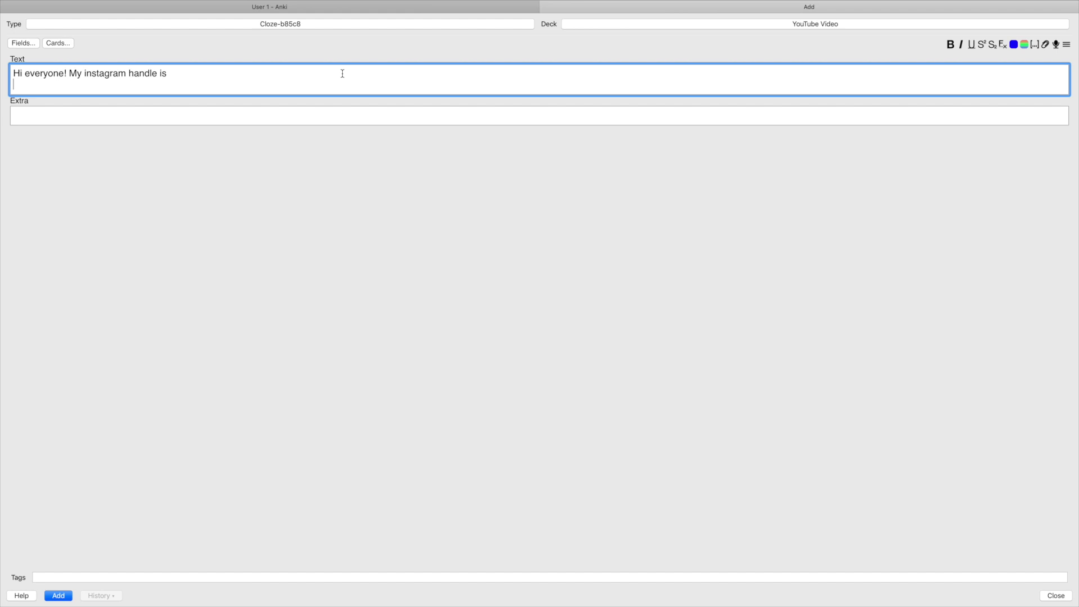
pyautogui.press('Return')
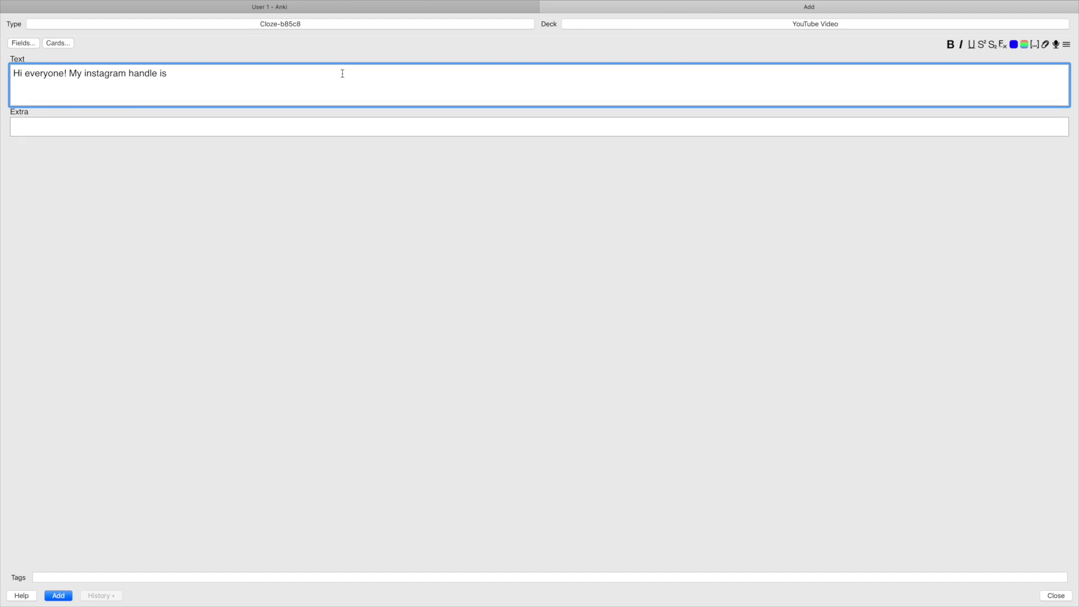
pyautogui.hotkey('ctrl', 'shift', 'c')
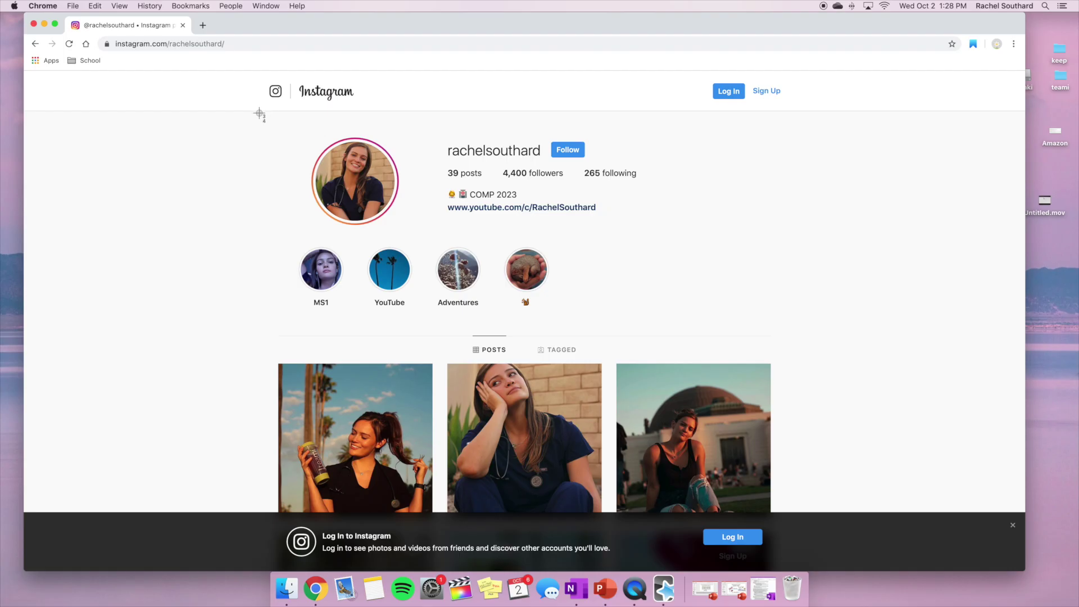
# Put a screenshot of the Instagram profile into the Extra field and add the note
pyautogui.moveTo(258, 111); pyautogui.dragTo(783, 509)
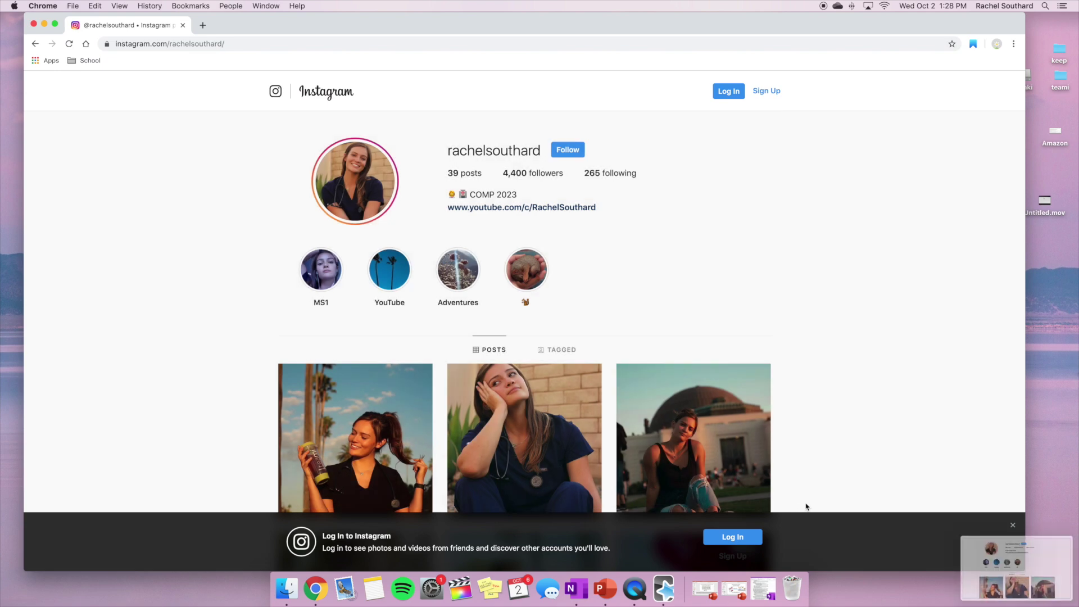
pyautogui.hotkey('ctrl', 'Right')
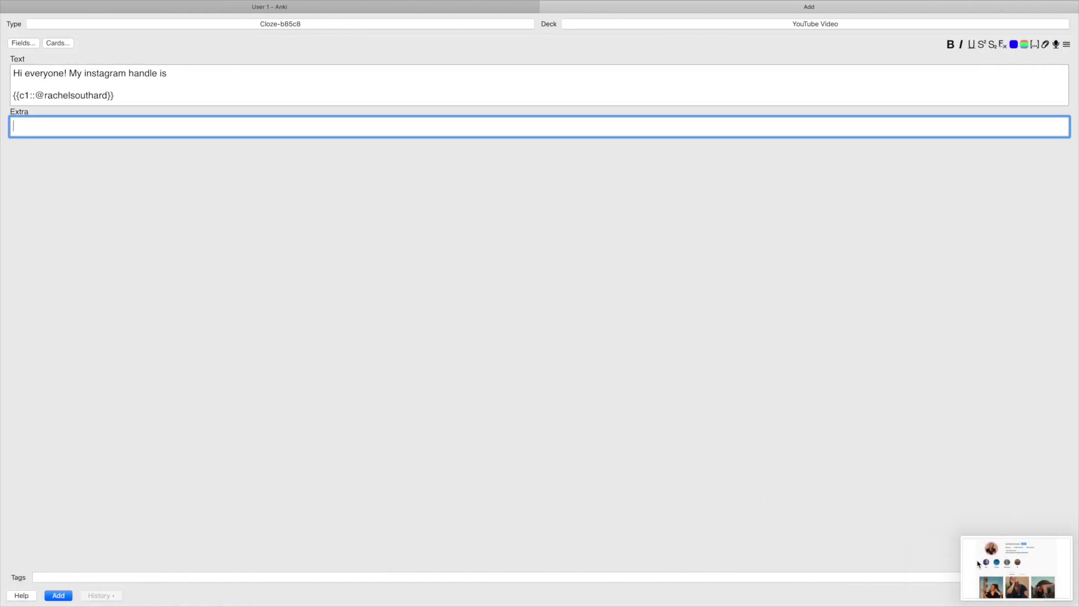
pyautogui.moveTo(982, 562); pyautogui.dragTo(728, 126)
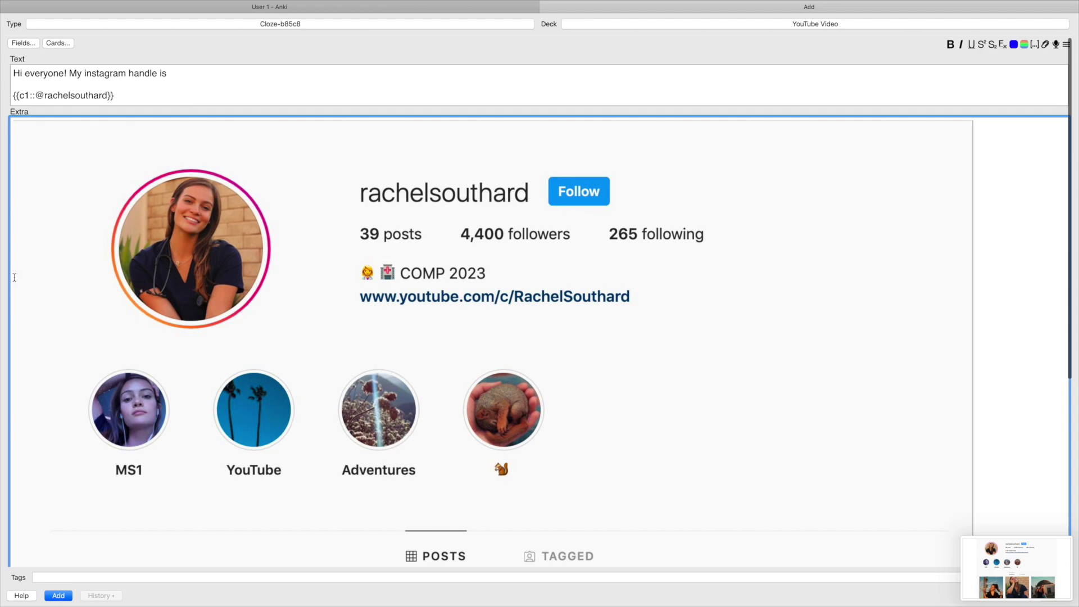
pyautogui.click(59, 595)
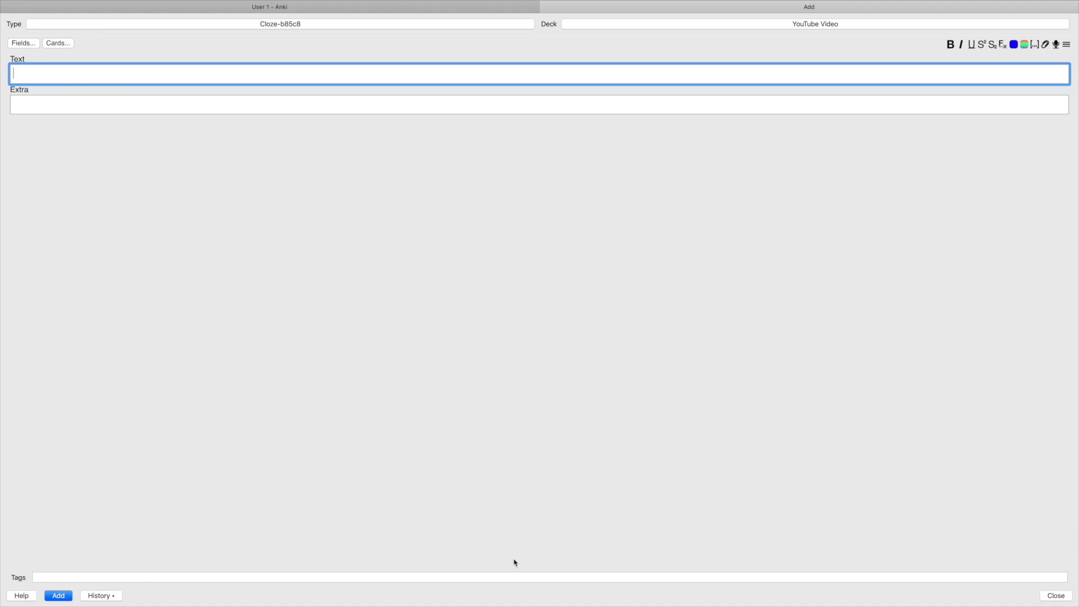
pyautogui.click(110, 596)
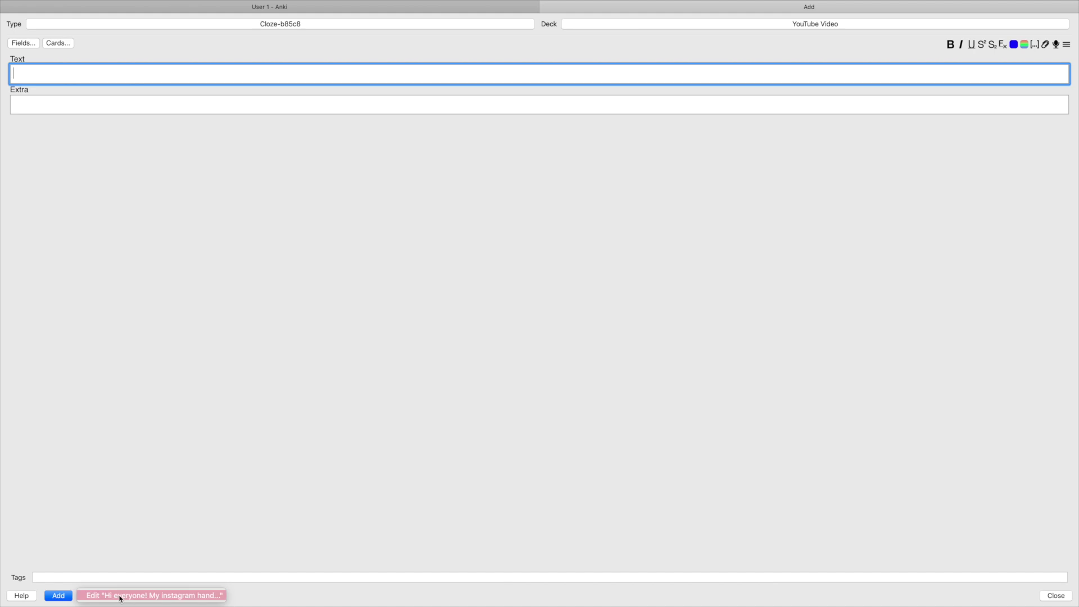
pyautogui.click(121, 598)
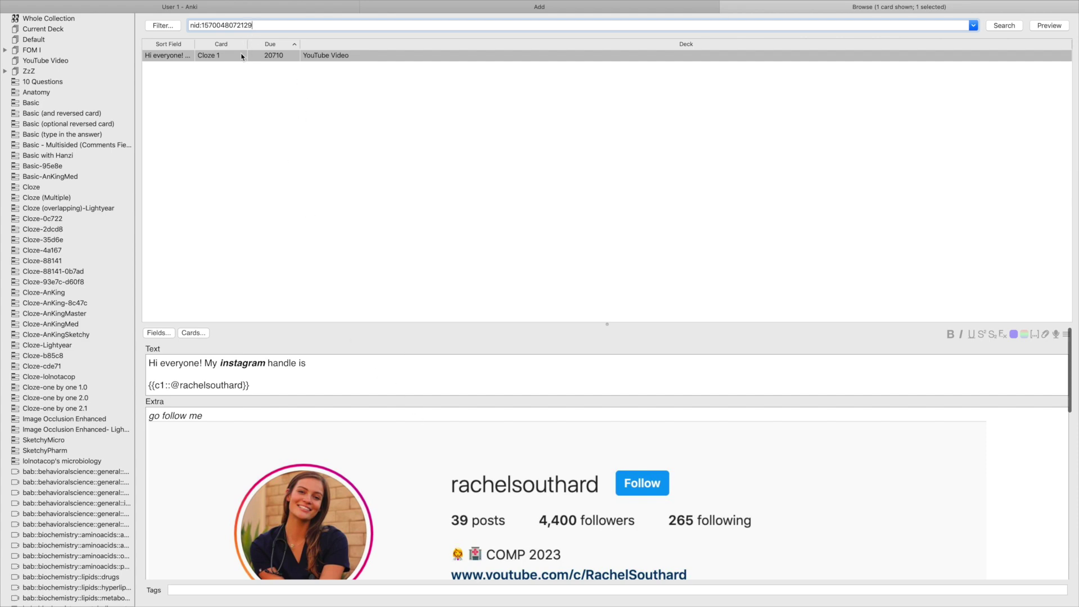
pyautogui.click(1049, 26)
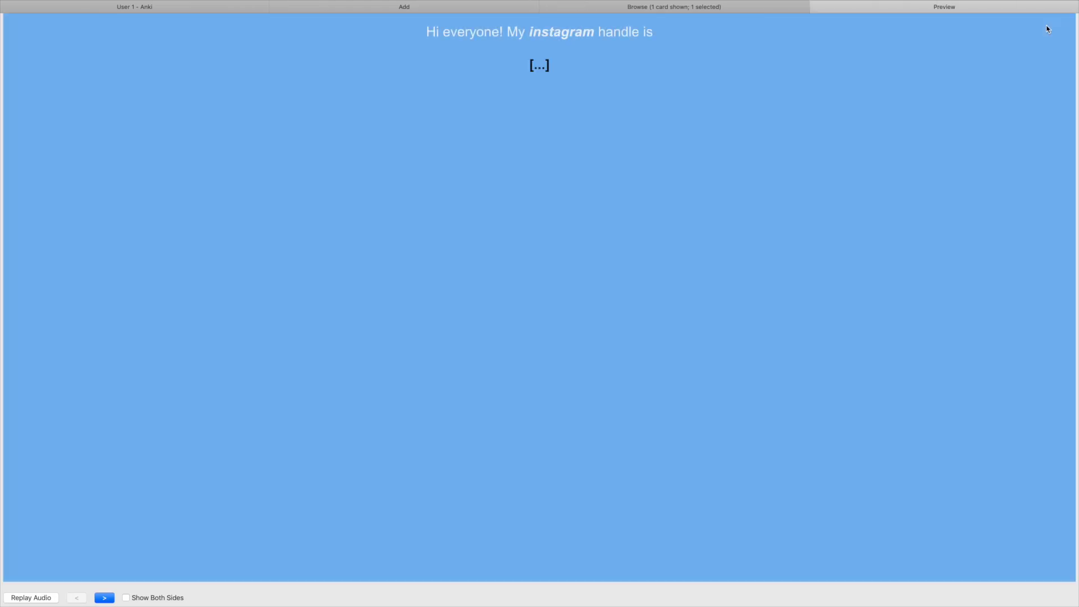
pyautogui.click(107, 599)
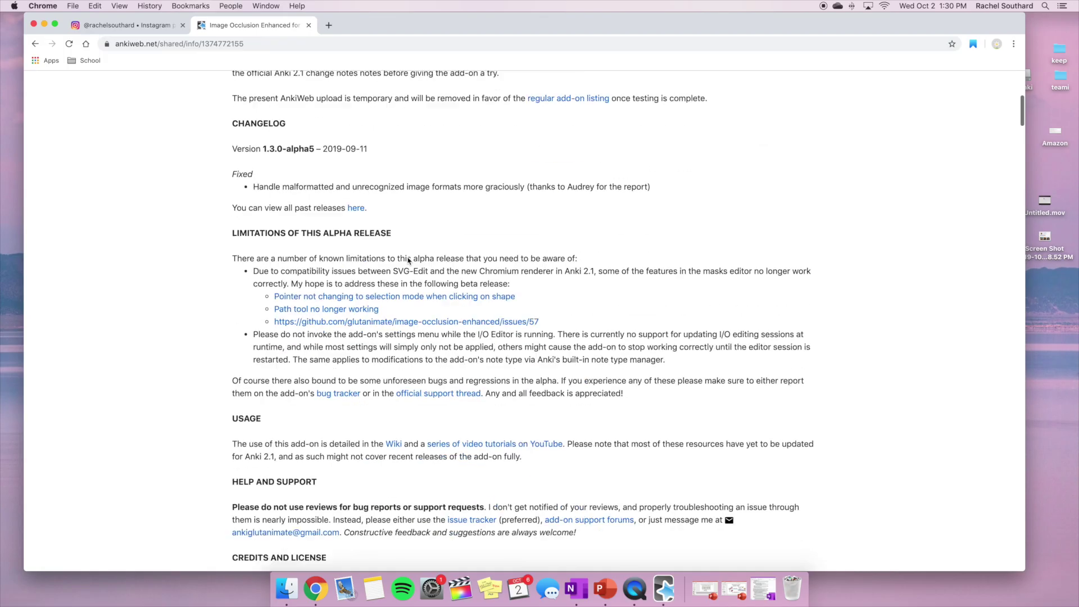
pyautogui.scroll(-10, 406, 260)
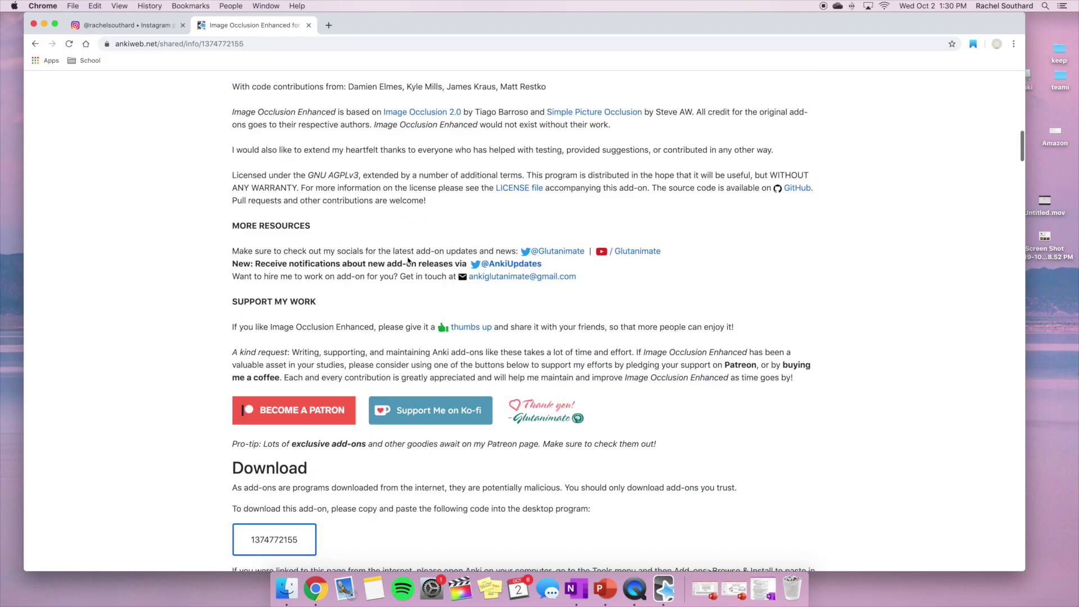
pyautogui.scroll(-4, 408, 260)
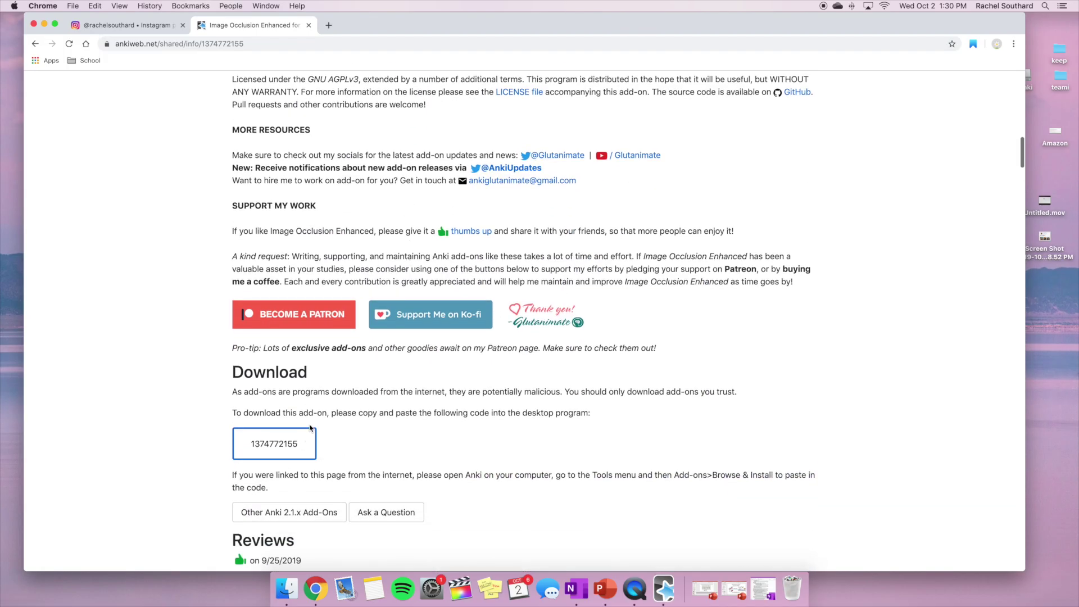
pyautogui.moveTo(303, 443); pyautogui.dragTo(251, 444)
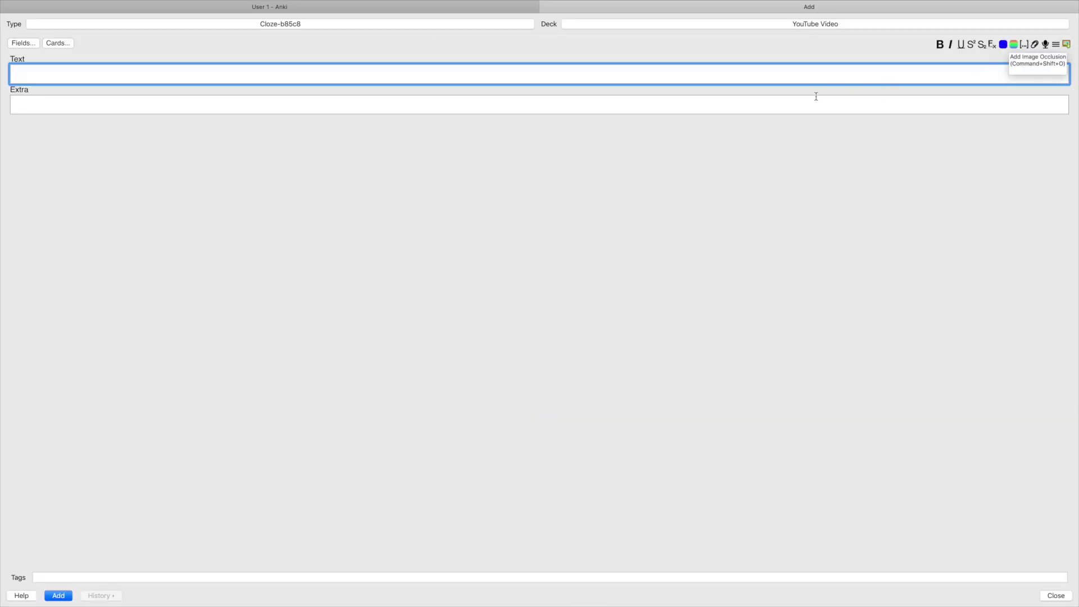
# Mask the username and the word COMP on the profile screenshot, creating Hide All, Guess One cards
pyautogui.hotkey('ctrl', 'Left')
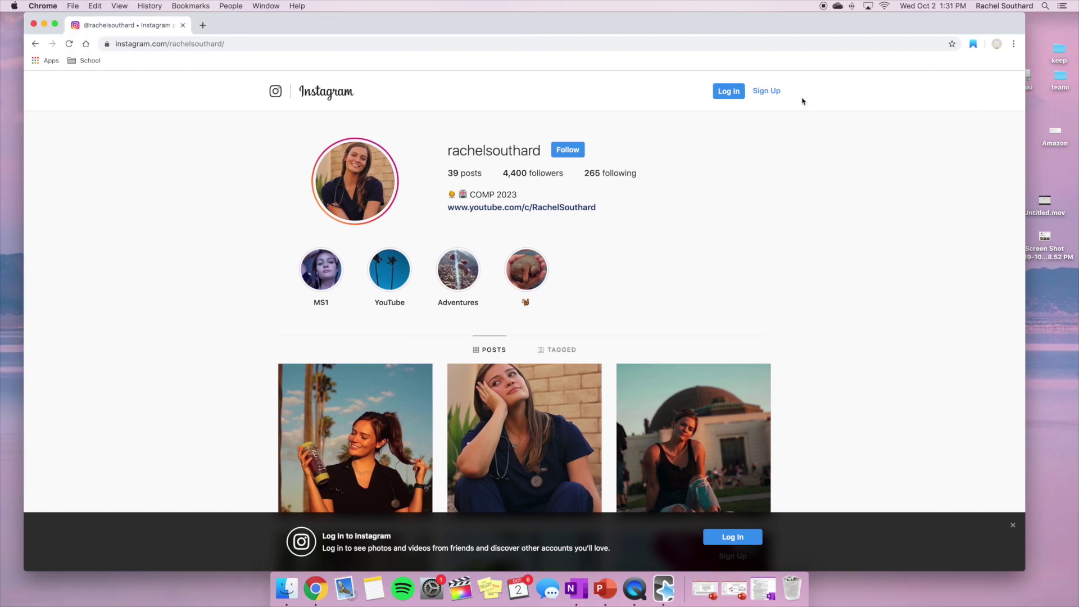
pyautogui.hotkey('ctrl', 'Right')
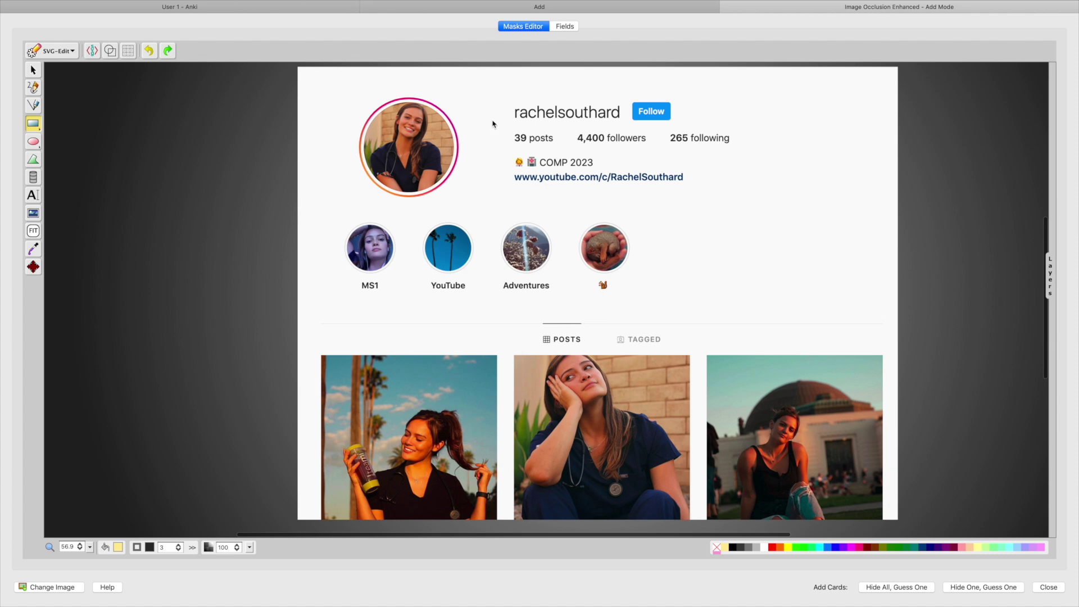
pyautogui.moveTo(510, 103)
pyautogui.mouseDown()
pyautogui.moveTo(571, 126)
pyautogui.moveTo(625, 124)
pyautogui.mouseUp()
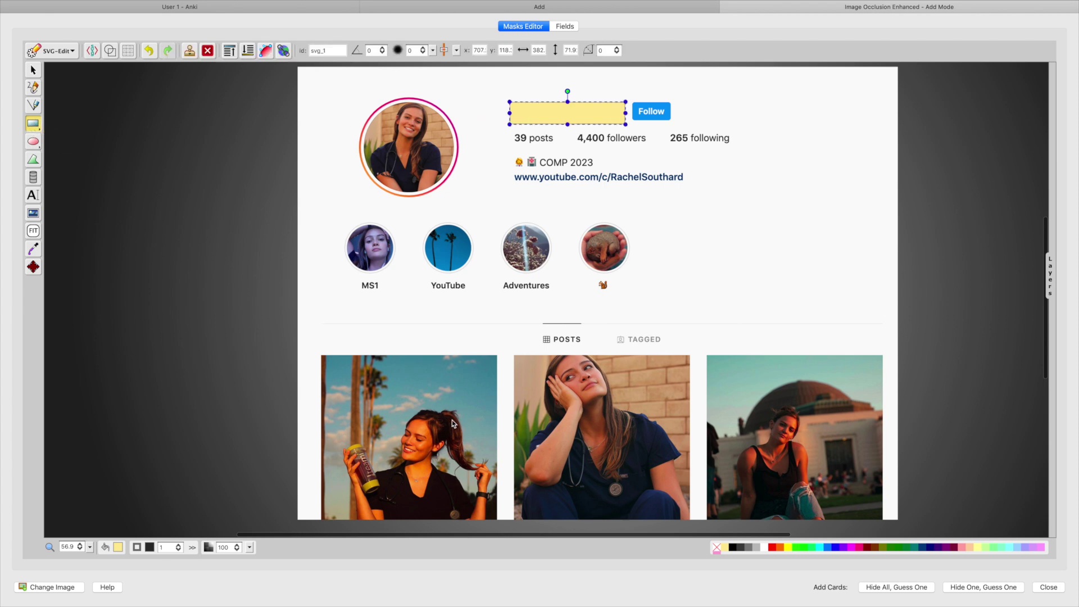
pyautogui.scroll(1, 454, 423)
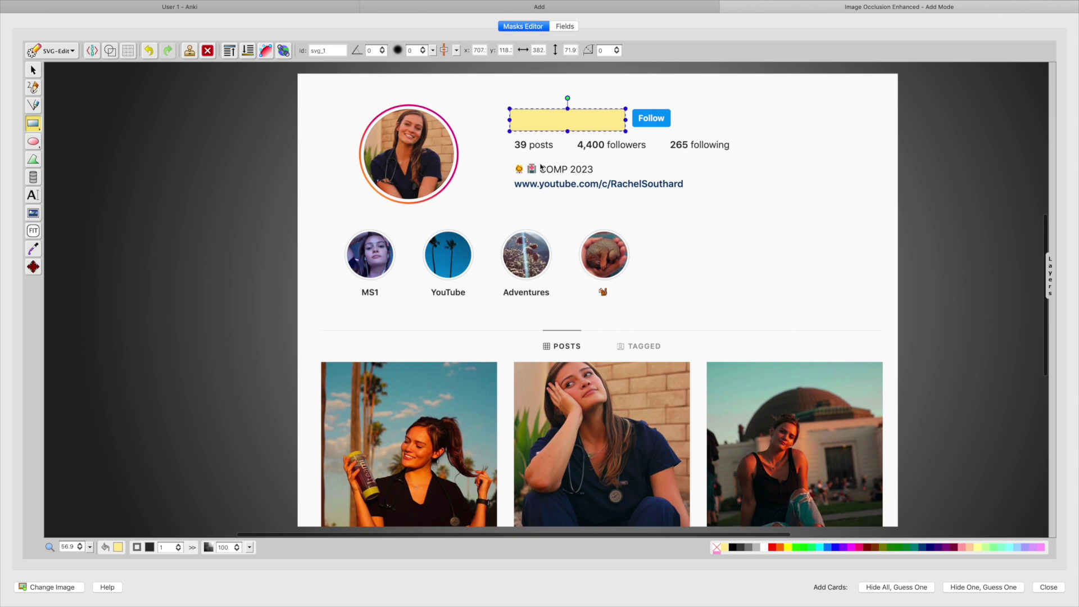
pyautogui.moveTo(540, 167); pyautogui.dragTo(570, 179)
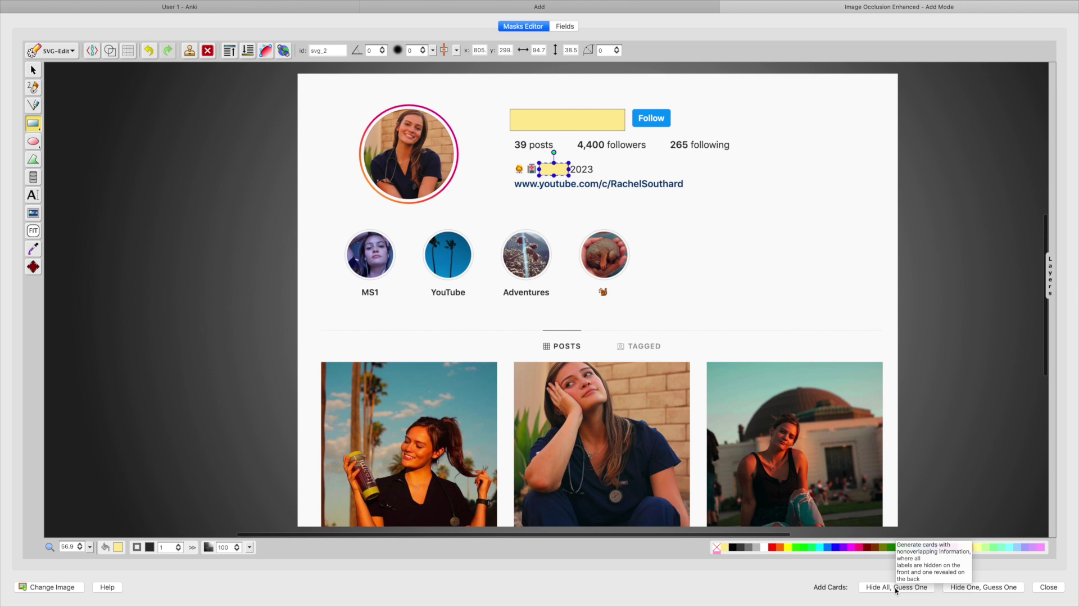
pyautogui.click(895, 588)
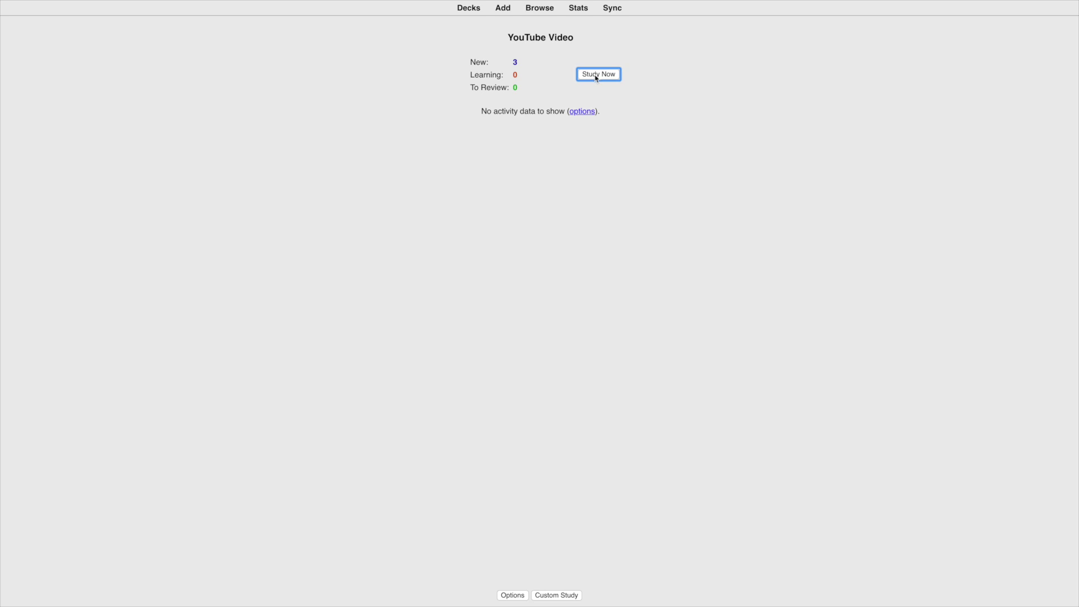
# Review the three new cards, rating the cloze Good, username Easy and COMP Again
pyautogui.click(596, 78)
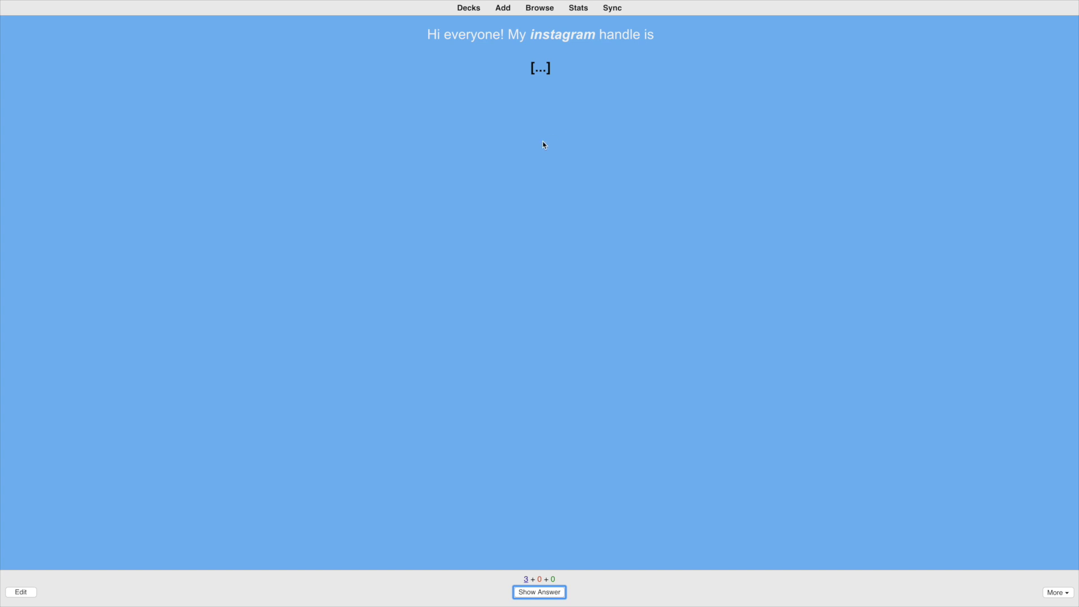
pyautogui.press('space')
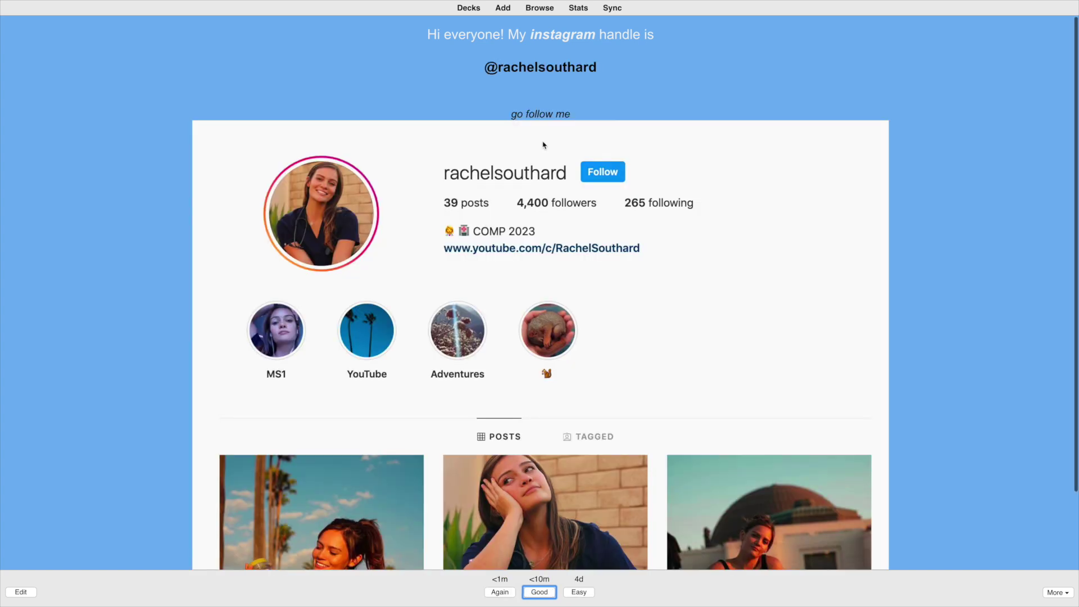
pyautogui.click(537, 594)
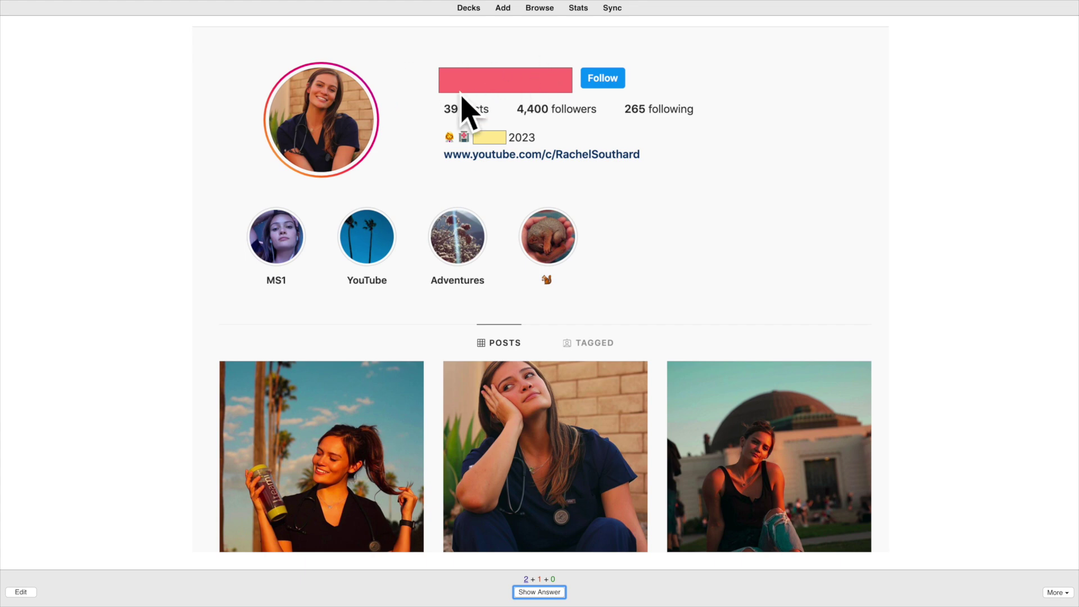
pyautogui.click(539, 592)
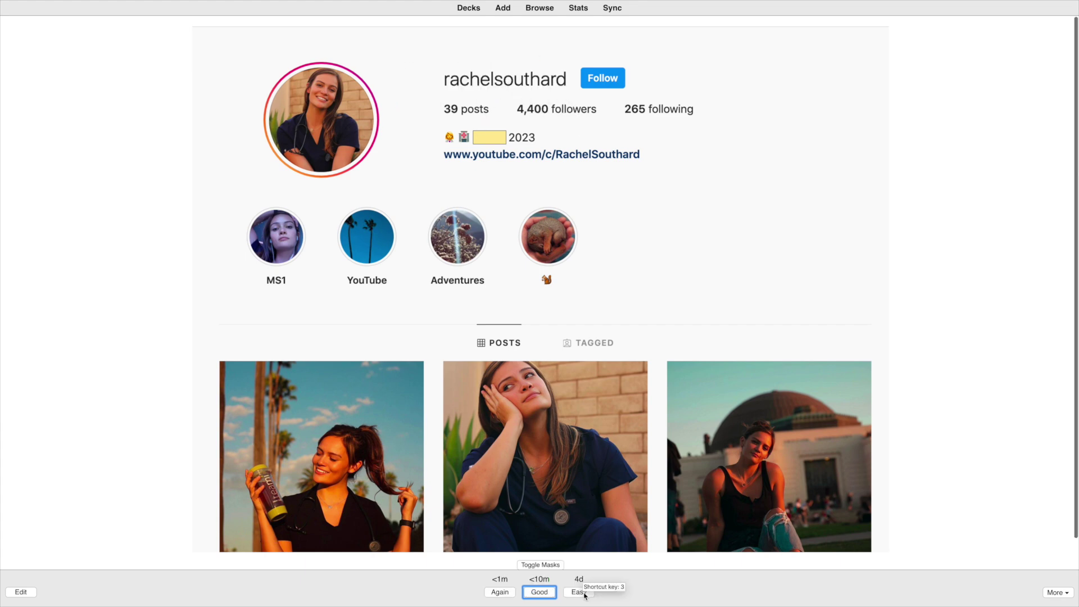
pyautogui.click(584, 593)
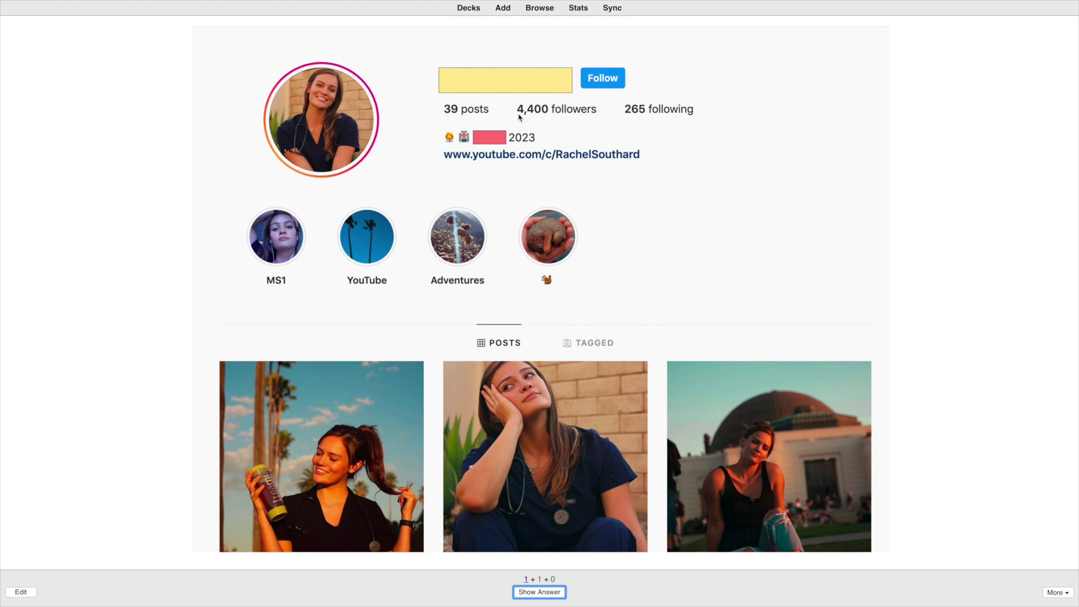
pyautogui.click(539, 592)
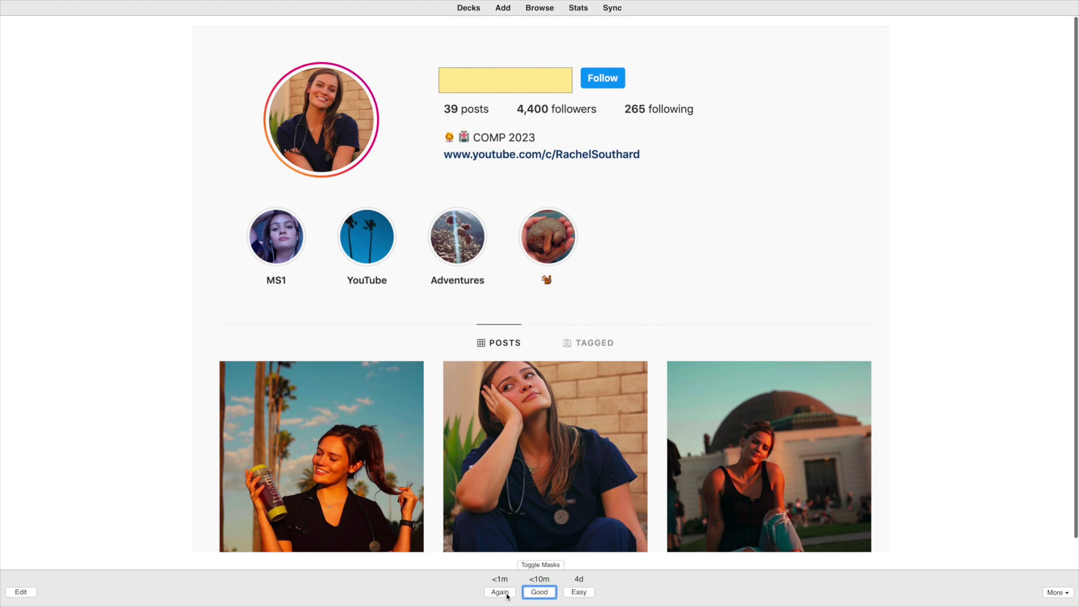
pyautogui.click(500, 592)
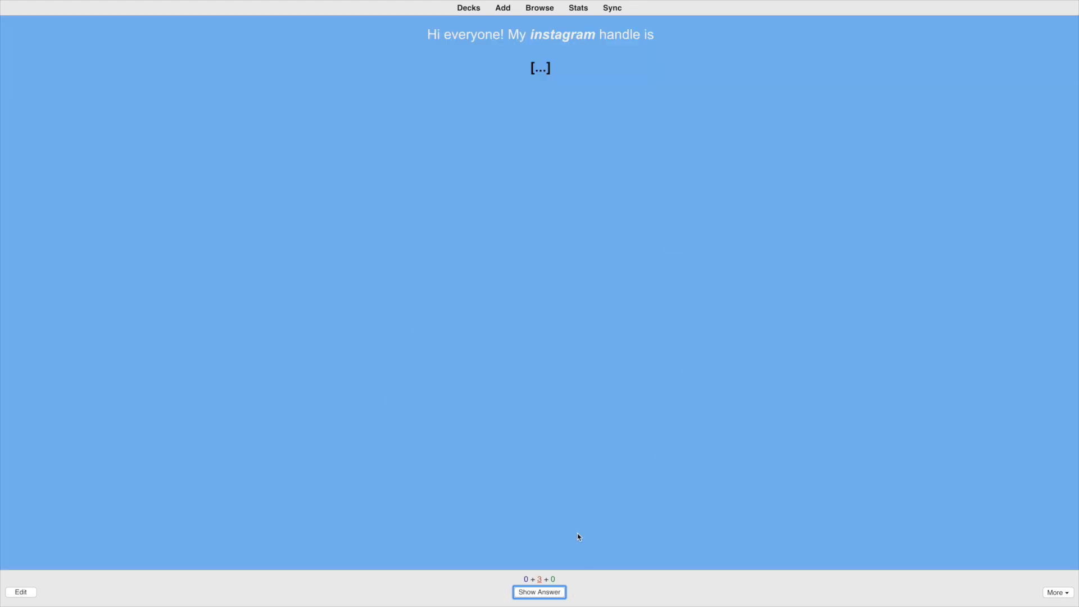
pyautogui.press('space')
pyautogui.press('space')
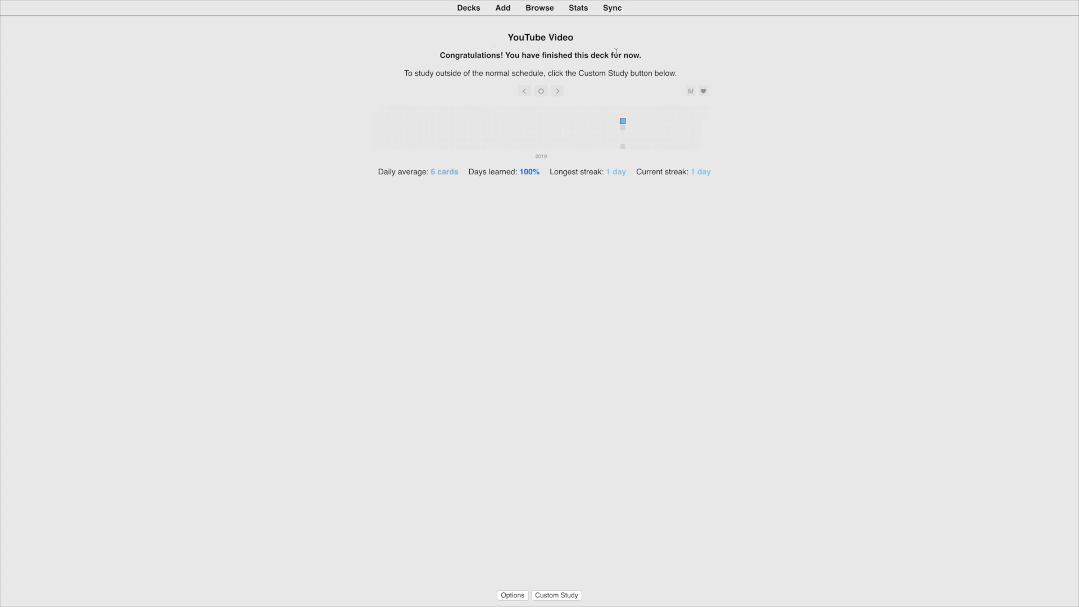
# Return to the Decks list
pyautogui.click(464, 11)
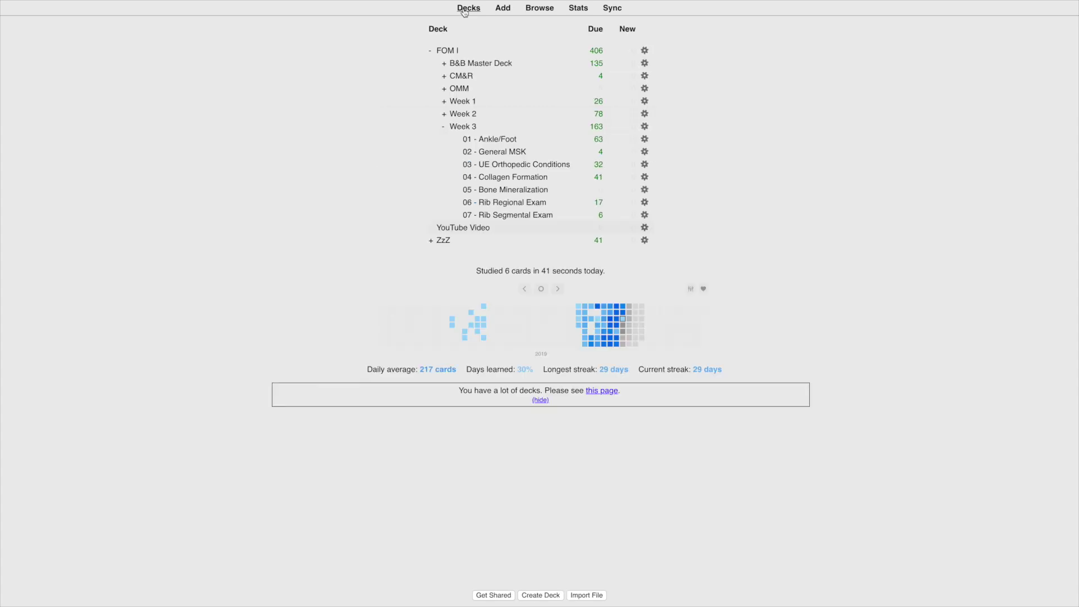